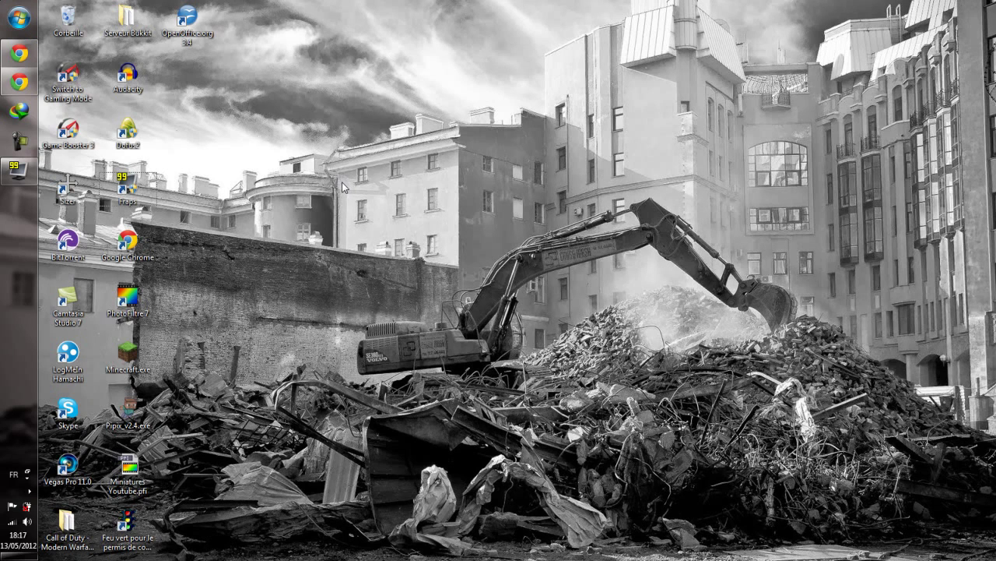
Launch Google Chrome from the taskbar, showing the google.be homepage.
left_click(20, 81)
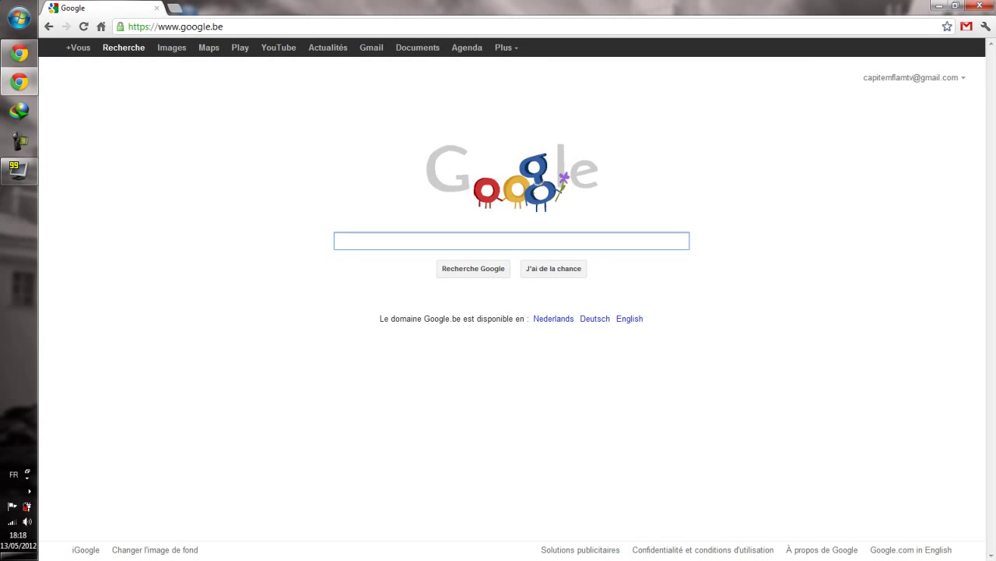
Search Google for 'youtube' and follow the 'YouTube - Broadcast Yourself' result.
key("ctrl+l")
left_click(340, 241)
type("youtube")
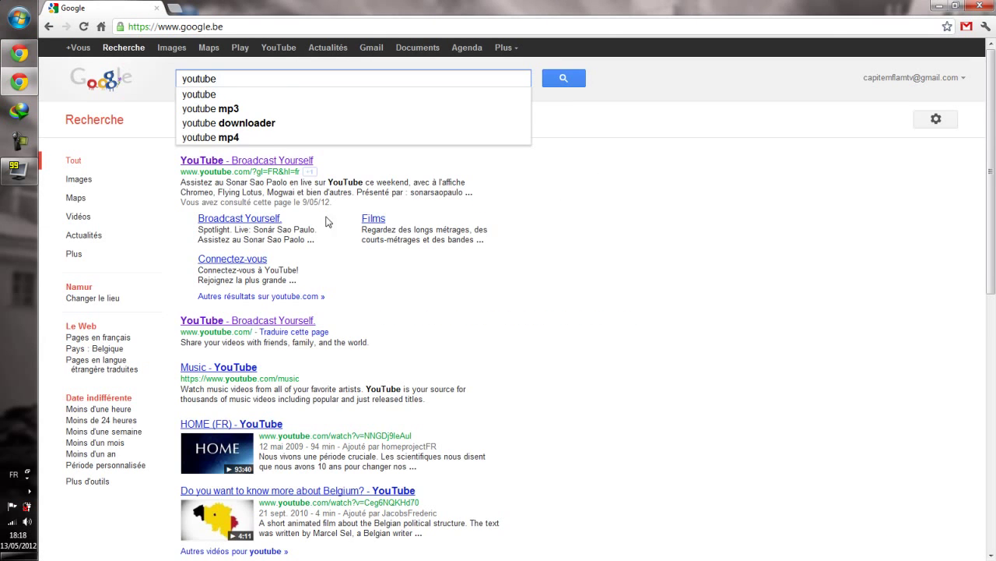
left_click(246, 161)
type("lm")
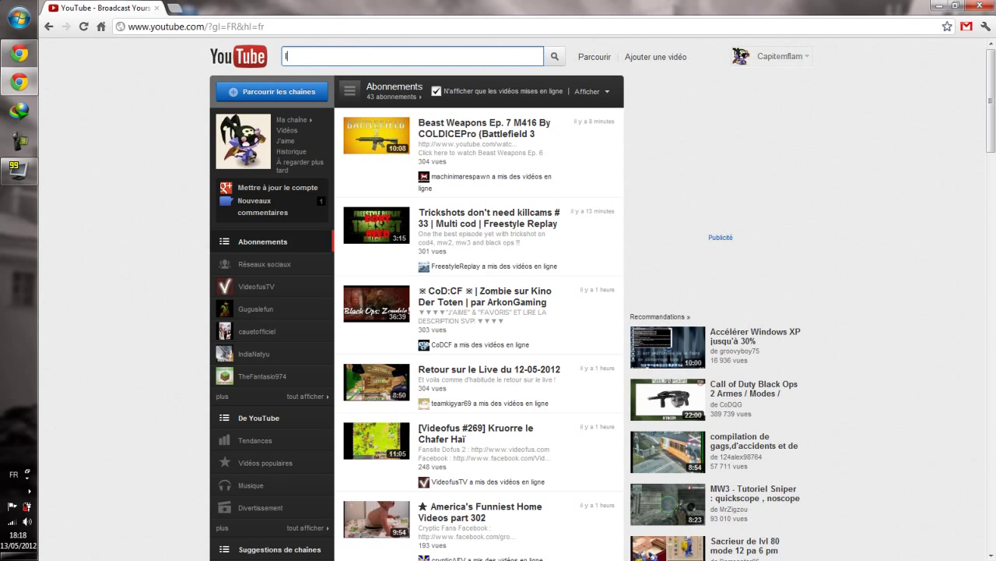
Search YouTube for 'lmfao' and open the 'LMFAO - I'm Sexy And I Know It [Lyrics]' video.
type("fao")
key("Return")
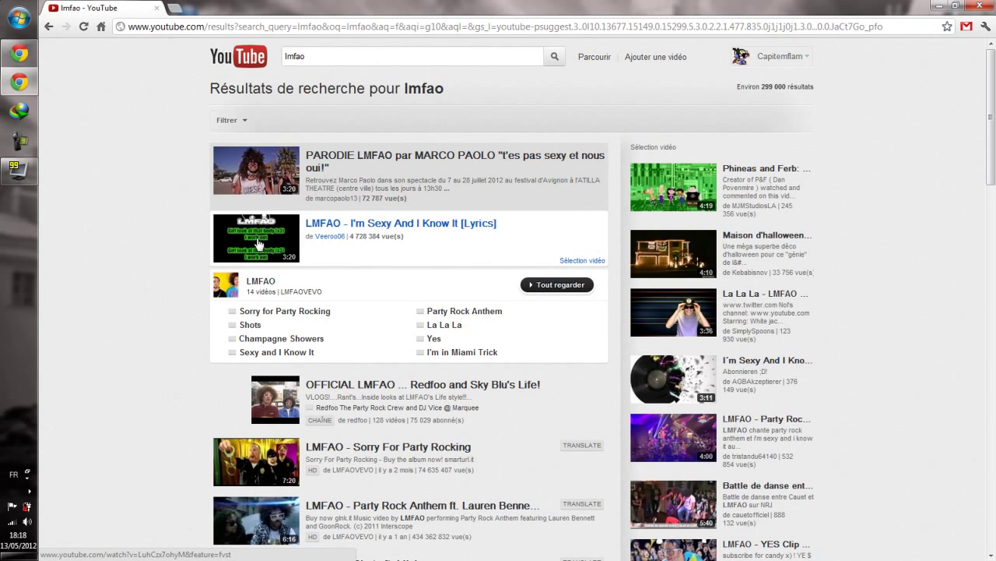
left_click(365, 226)
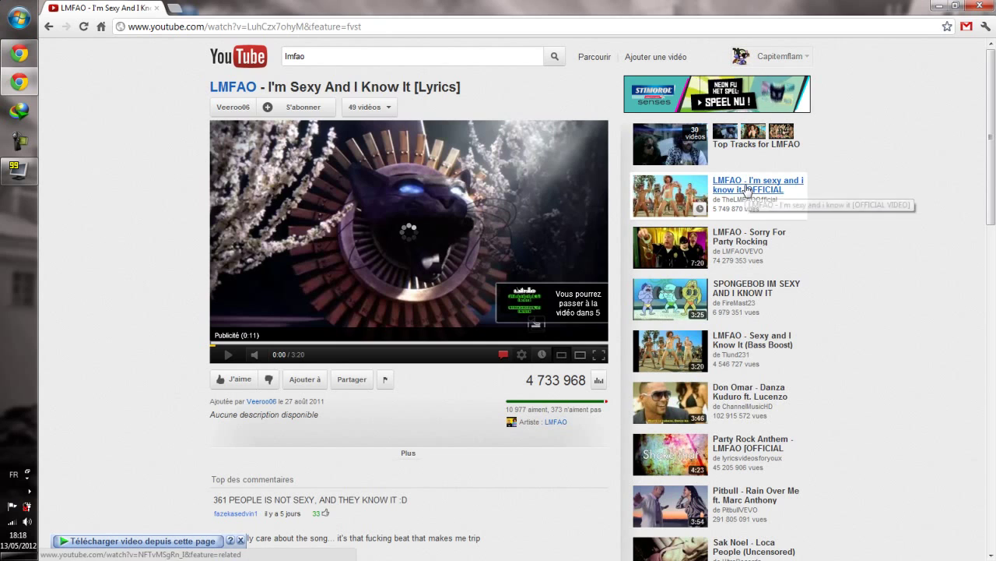
Switch to LMFAO's official 'I'm sexy and i know it' video, pause it, select its URL, and add a new tab.
left_click(673, 186)
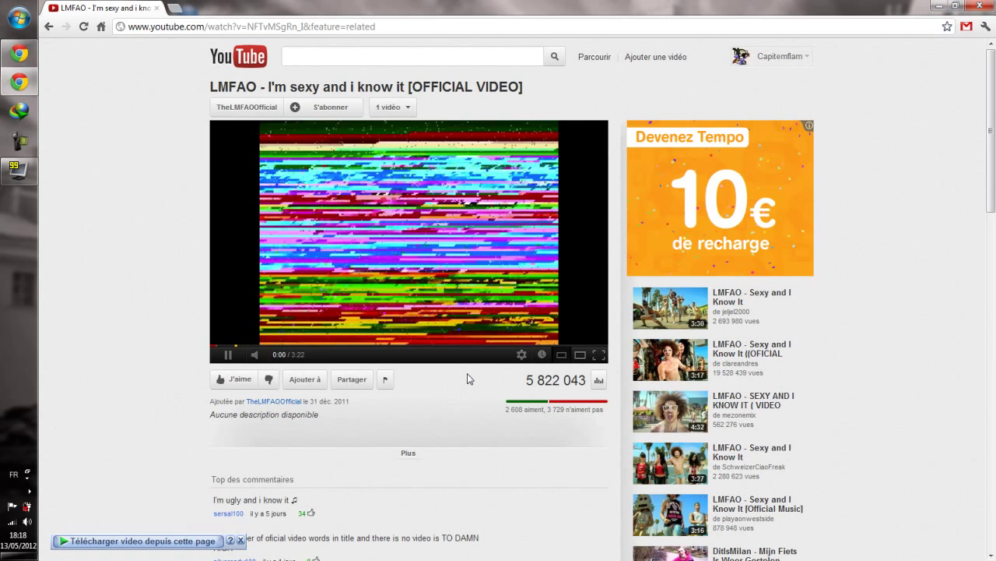
left_click(228, 355)
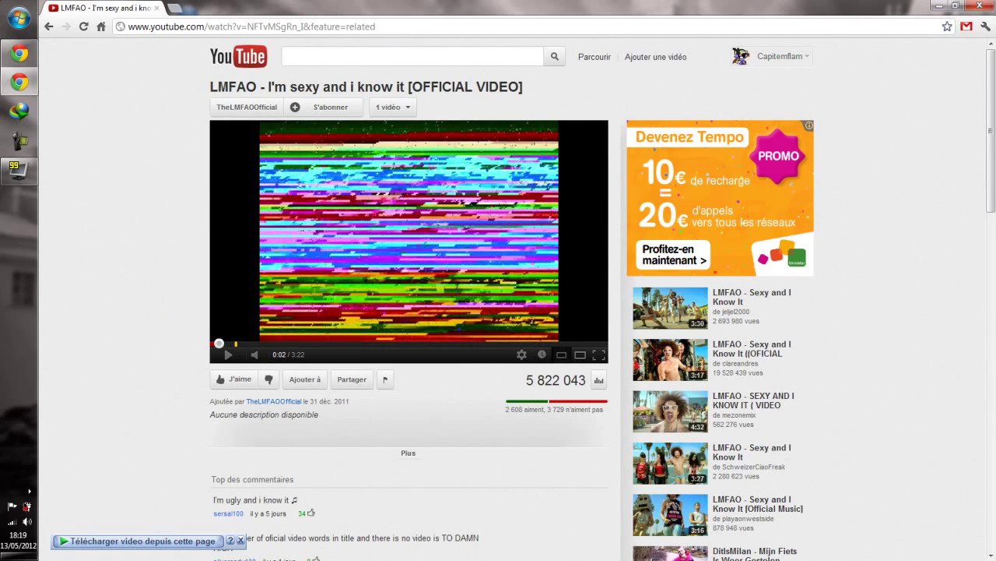
key("ctrl+a")
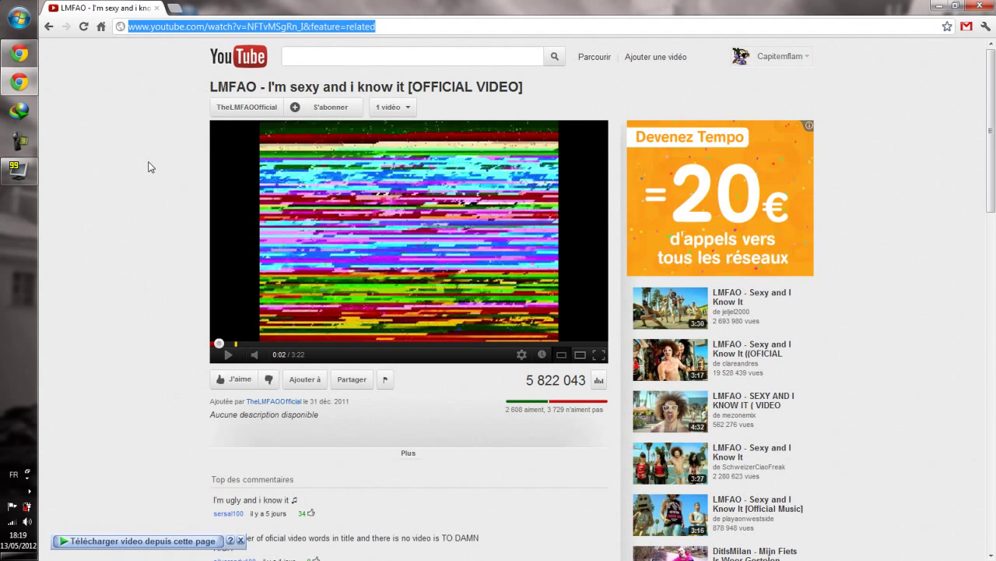
left_click(176, 9)
Google 'youtubemp3' in the new tab and open the youtube-mp3.org converter site.
left_click(102, 28)
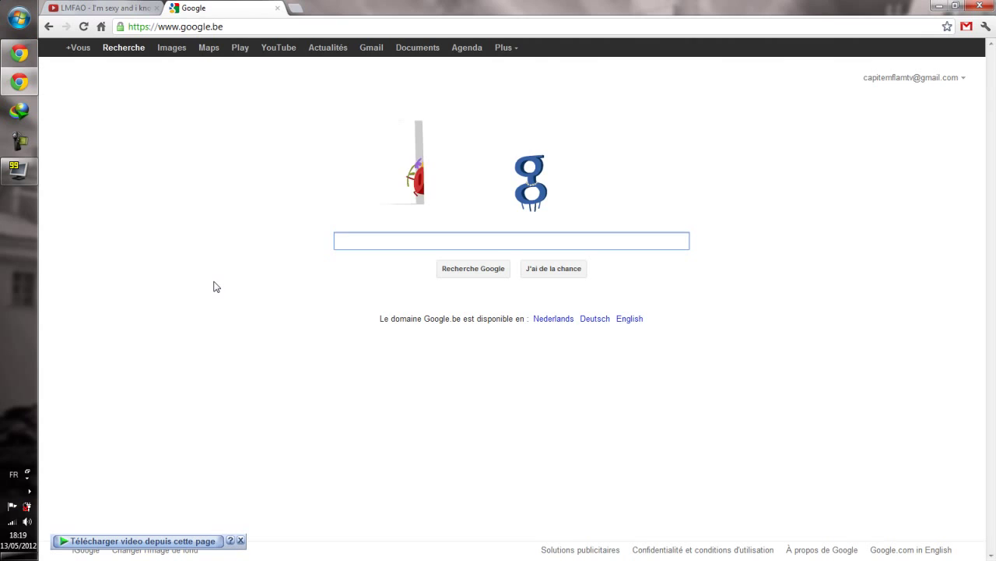
type("youtube")
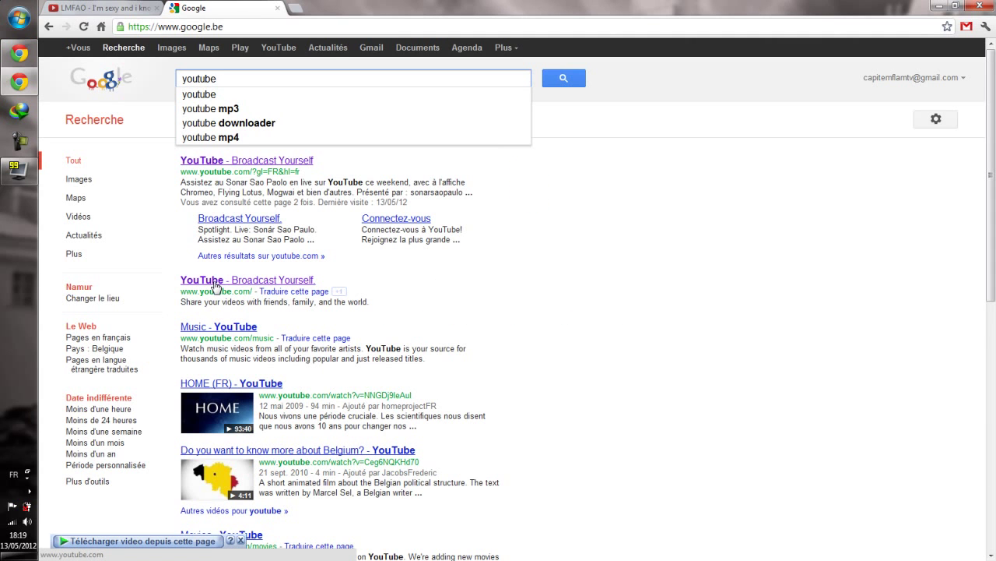
type("mp3")
key("Return")
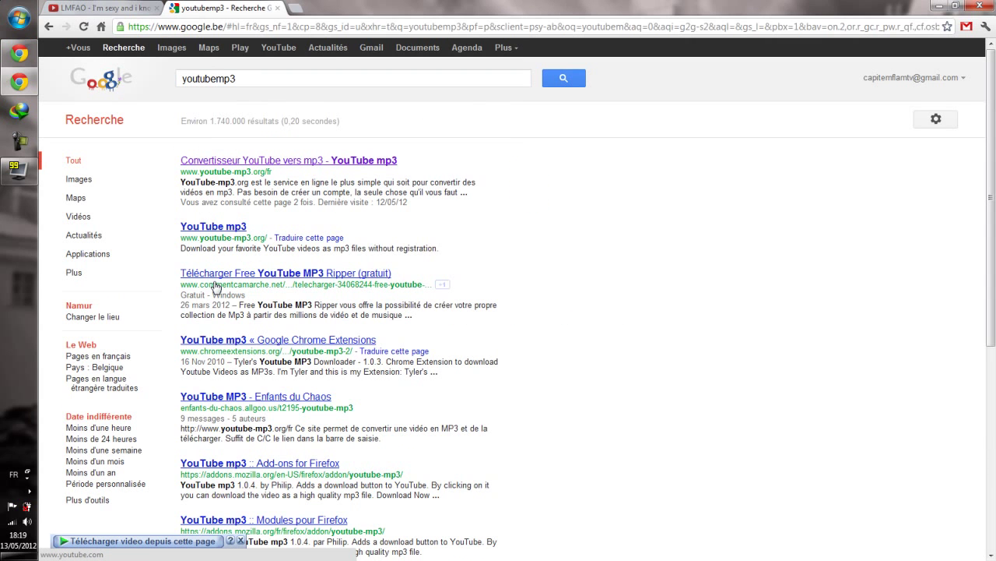
mouse_move(289, 160)
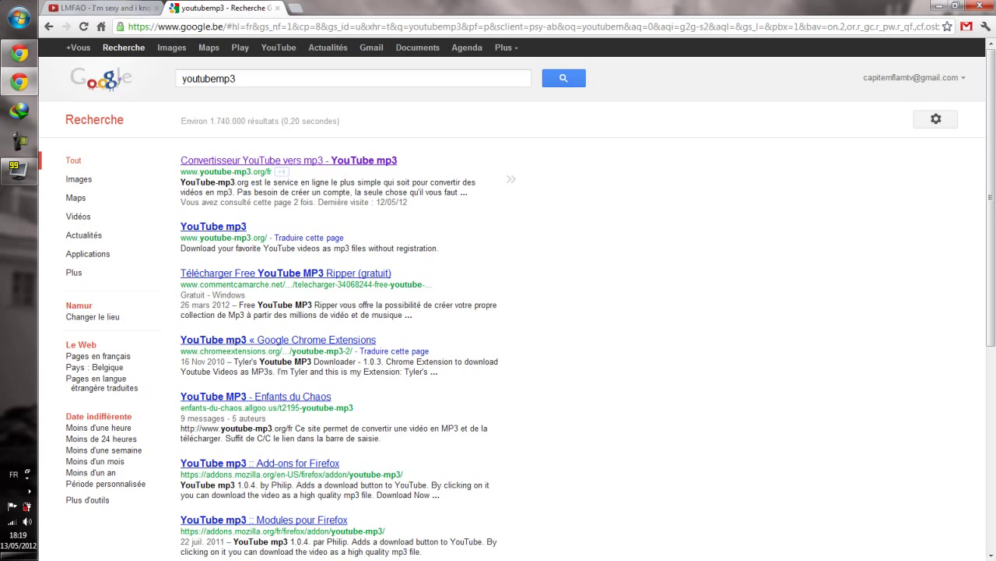
left_click(254, 162)
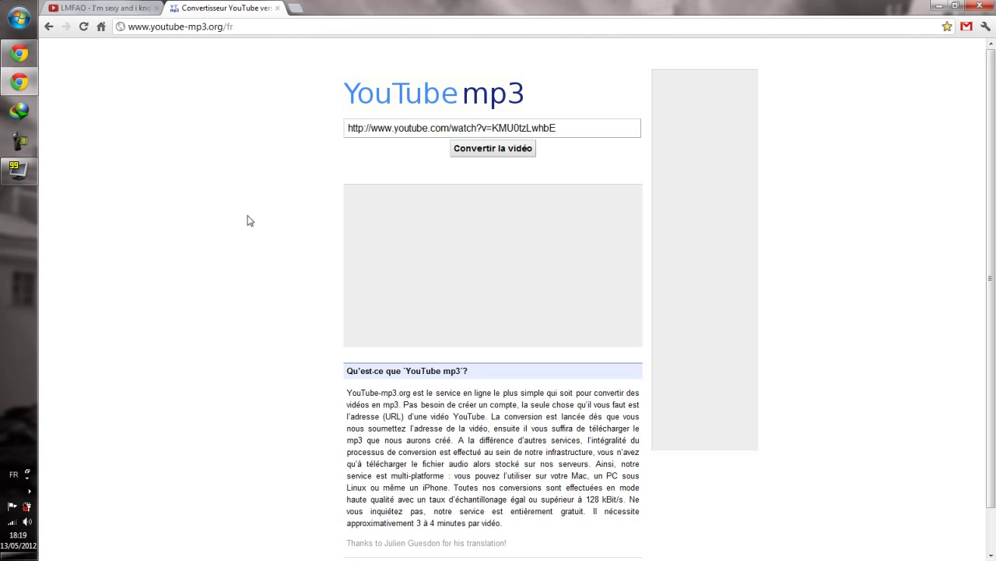
Replace the converter's sample URL with the official video's address and convert it to mp3.
left_click_drag(558, 127, 348, 127)
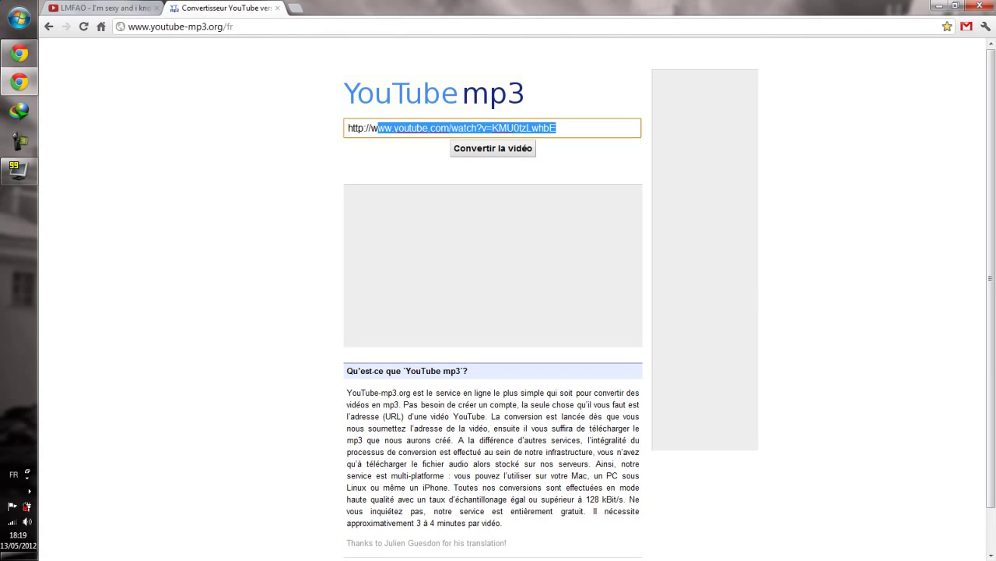
key("Delete")
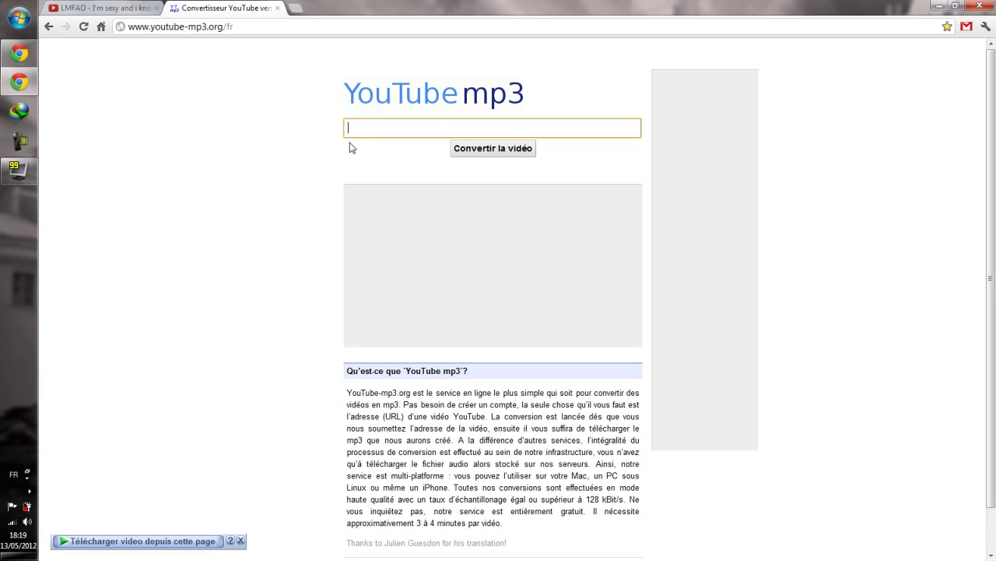
type("http://www.youtube.com/watch?v=NFTvMSgRn_I&feature=related")
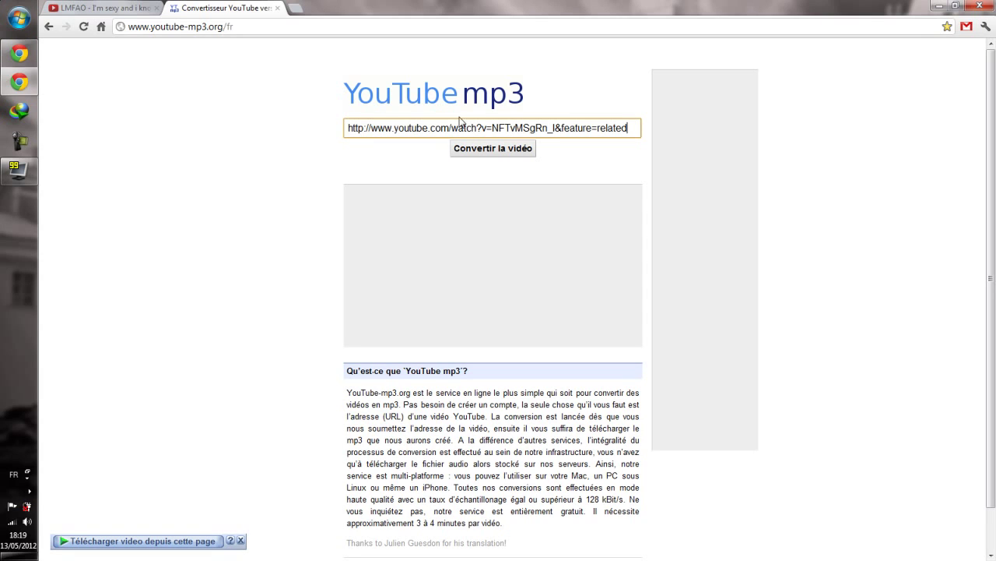
left_click(105, 7)
left_click(222, 10)
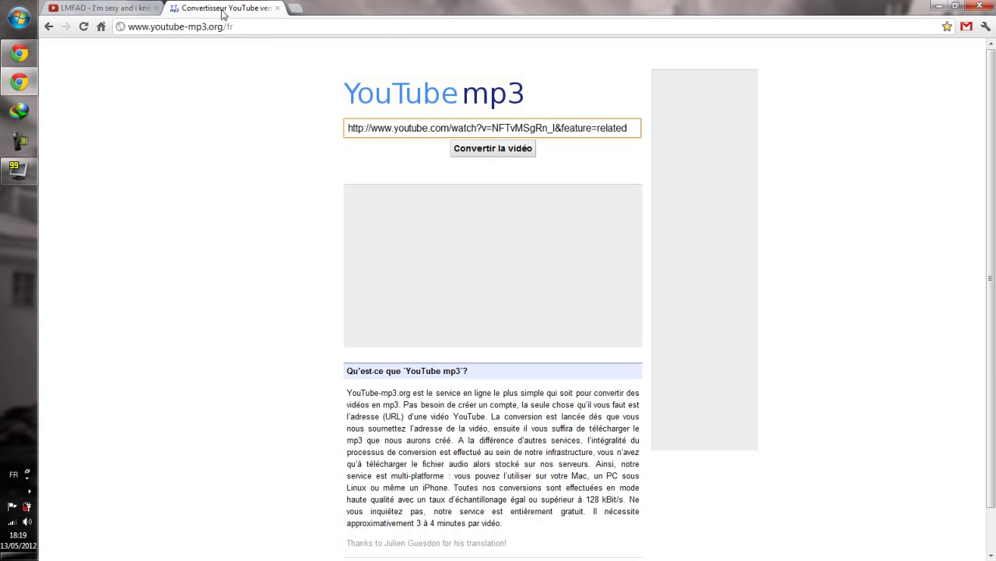
left_click(499, 153)
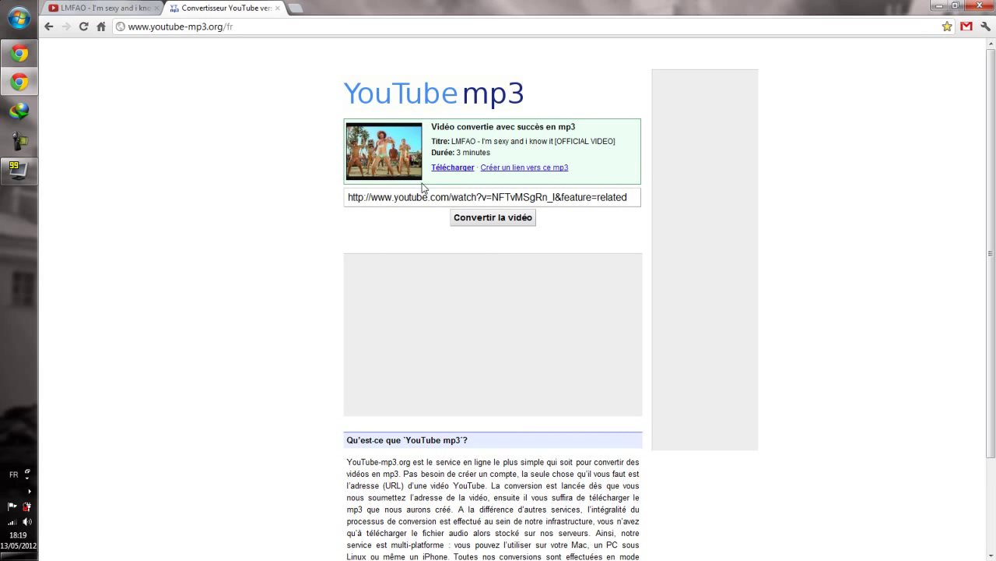
Download the converted mp3 via Internet Download Manager into Downloads\Music and move the progress window aside.
left_click(453, 168)
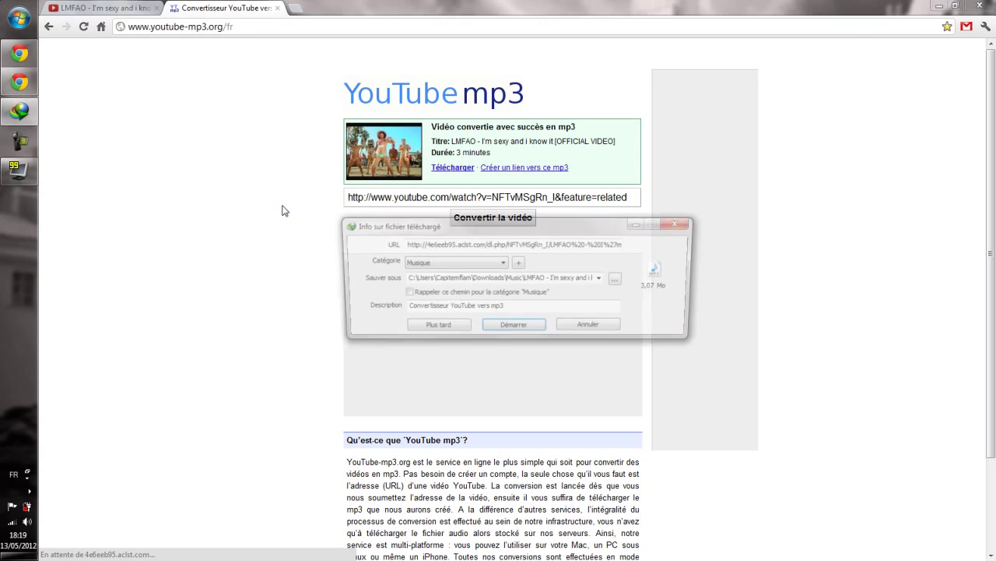
left_click(516, 330)
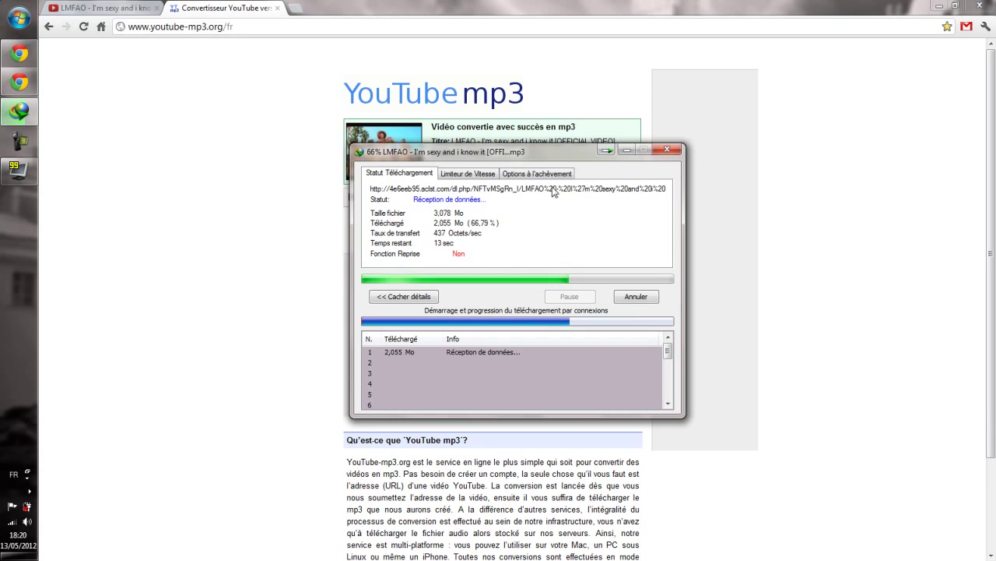
left_click_drag(545, 151, 333, 135)
Close the download progress window and open the Music folder under Téléchargements in Explorer.
left_click(455, 135)
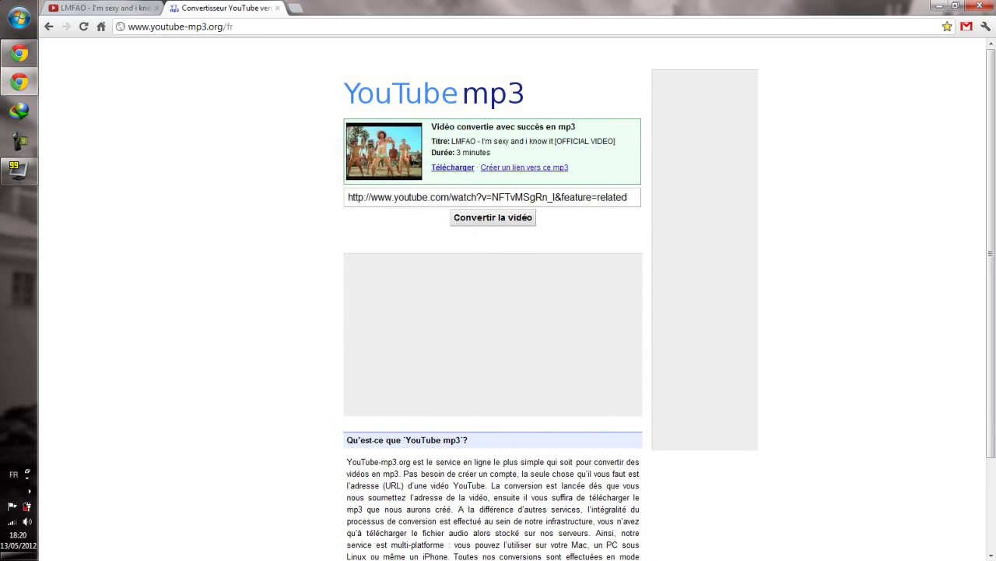
left_click(19, 18)
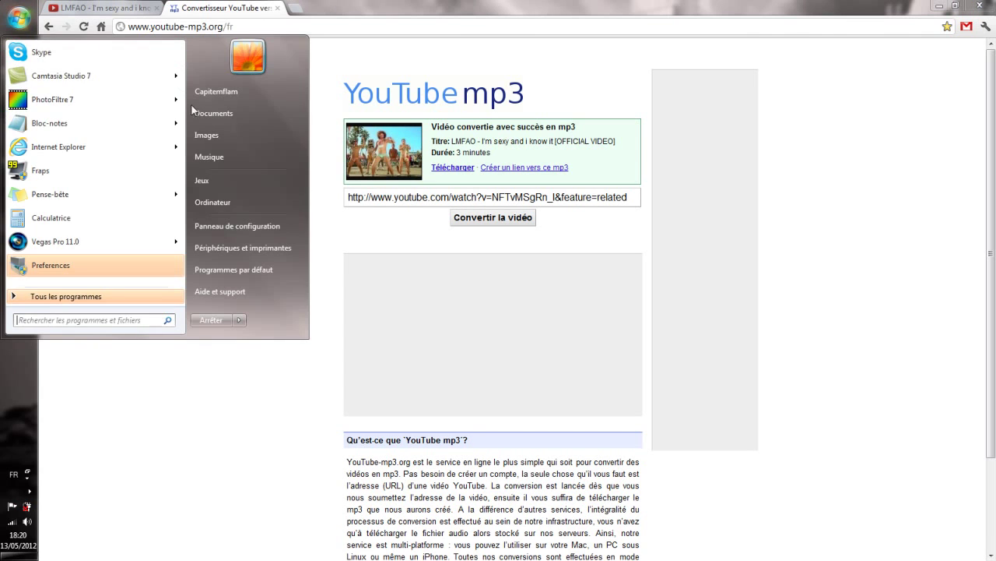
left_click(273, 111)
left_click(436, 171)
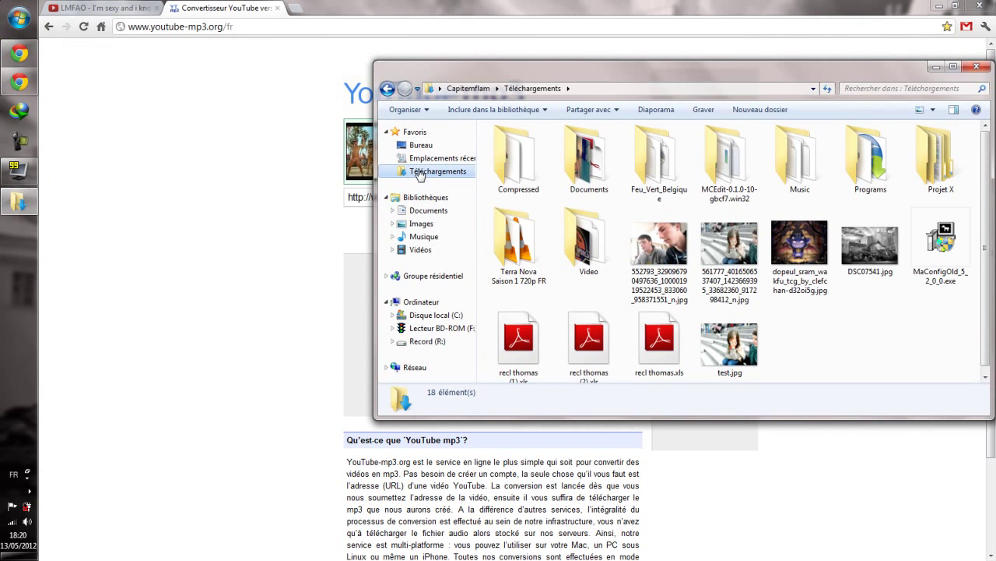
left_click(810, 174)
double_click(810, 175)
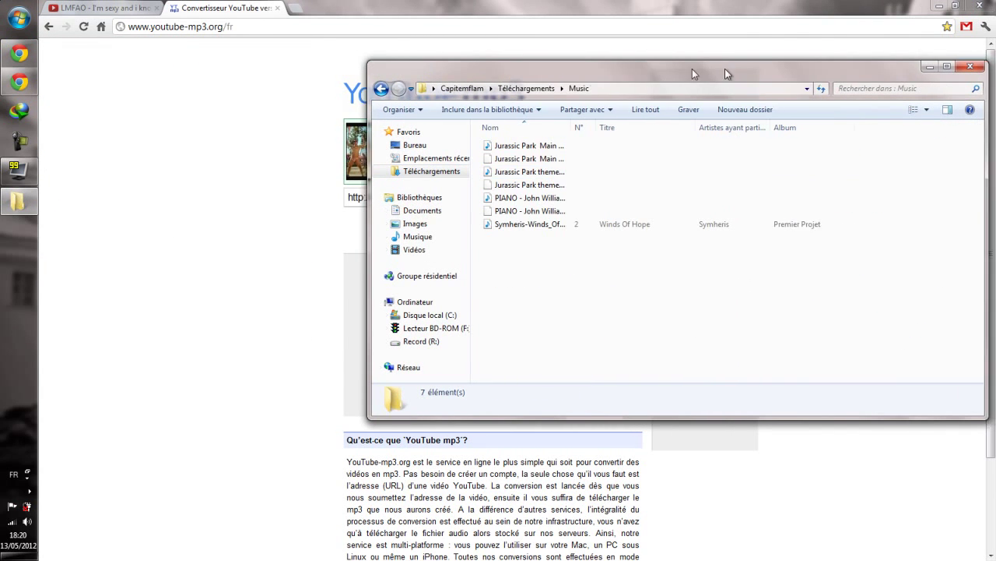
Widen the Nom column to show full file names and preview a John Williams piano track.
left_click_drag(692, 68, 469, 55)
left_click_drag(355, 113, 496, 113)
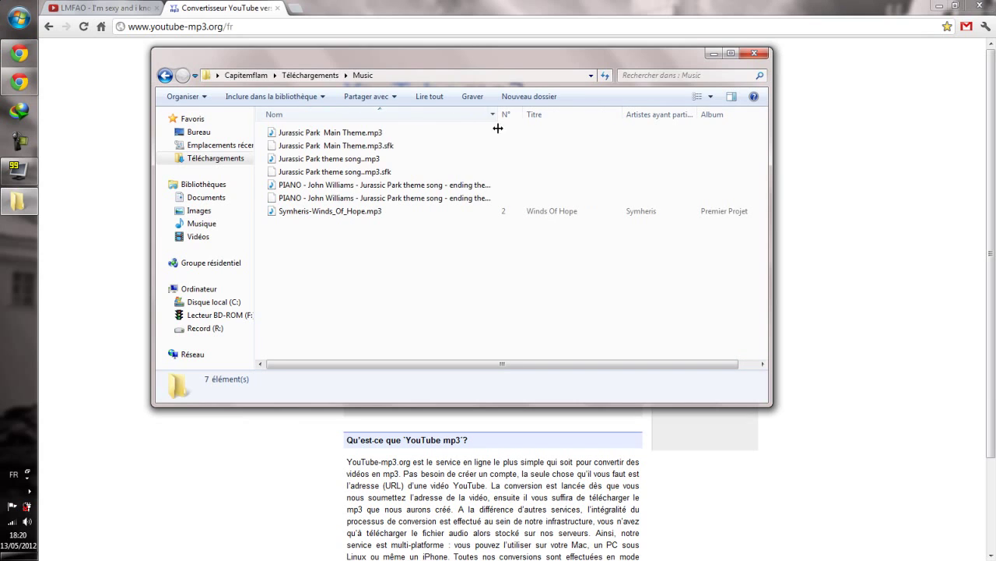
left_click(467, 132)
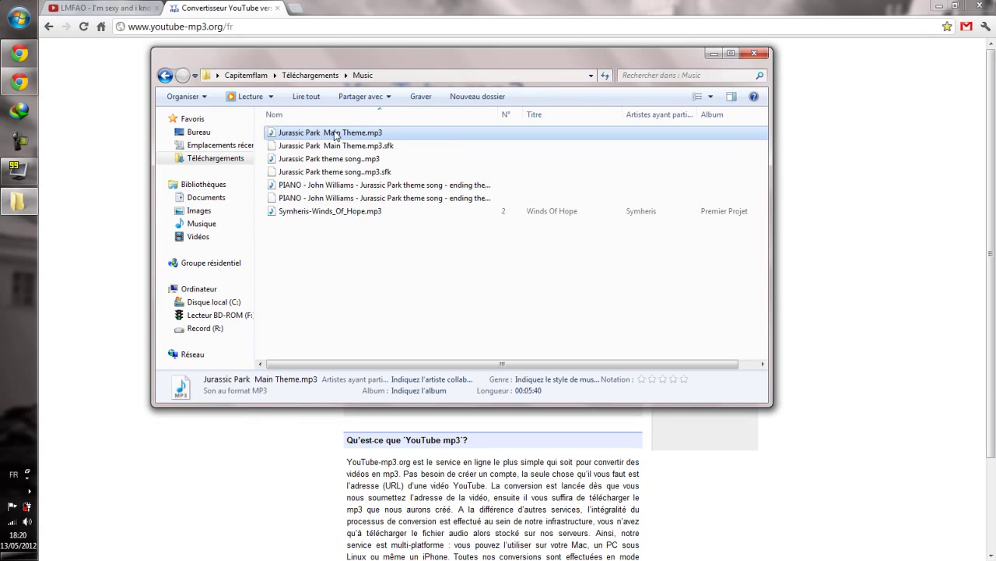
double_click(341, 185)
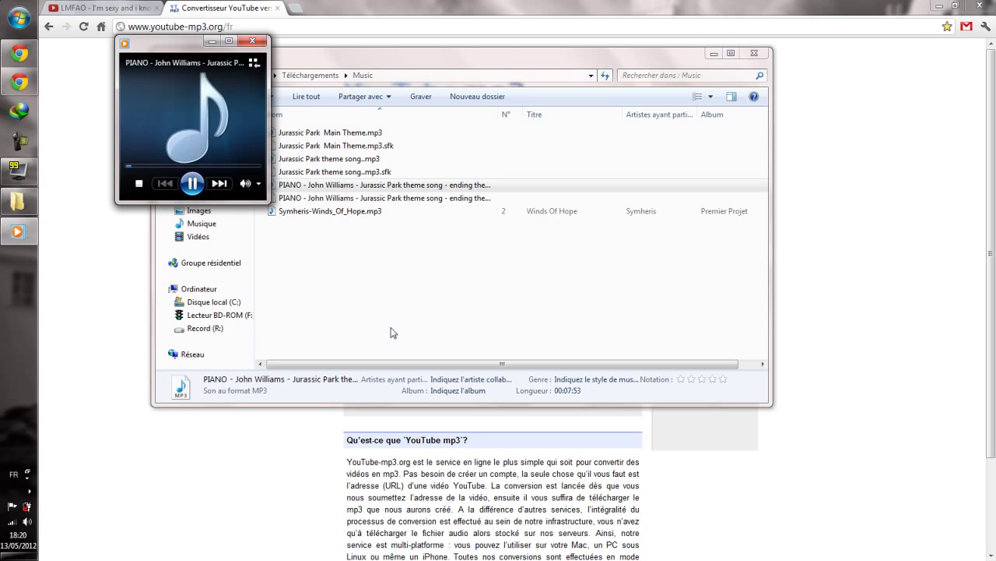
left_click(262, 45)
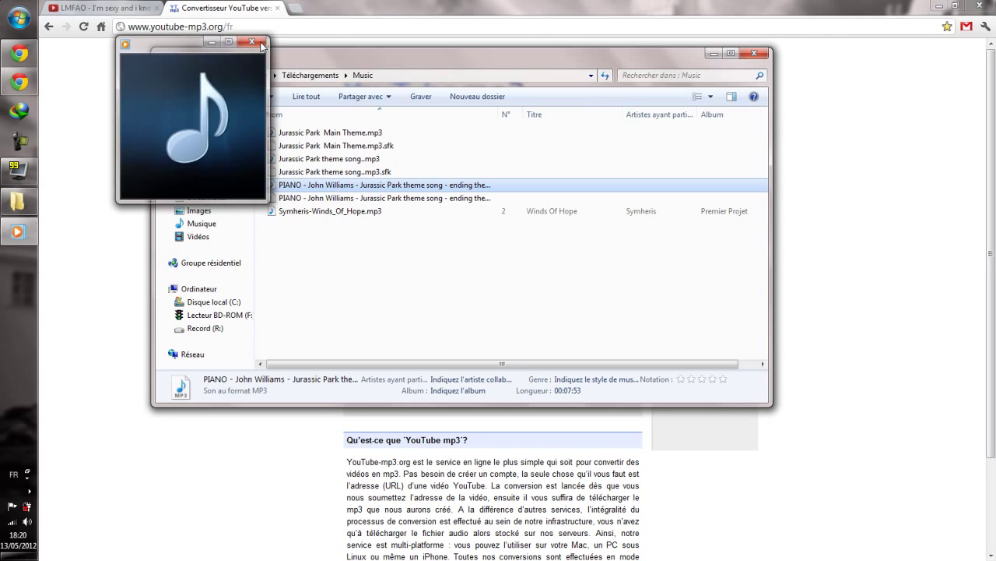
left_click(491, 292)
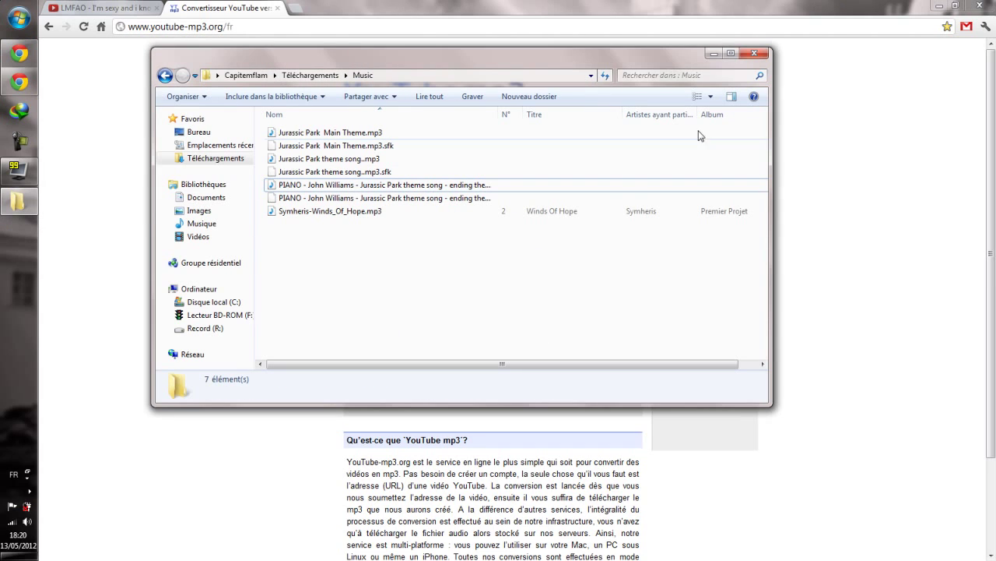
Close the Explorer window and the YouTube mp3 tab, then minimize Chrome to the desktop.
left_click(753, 55)
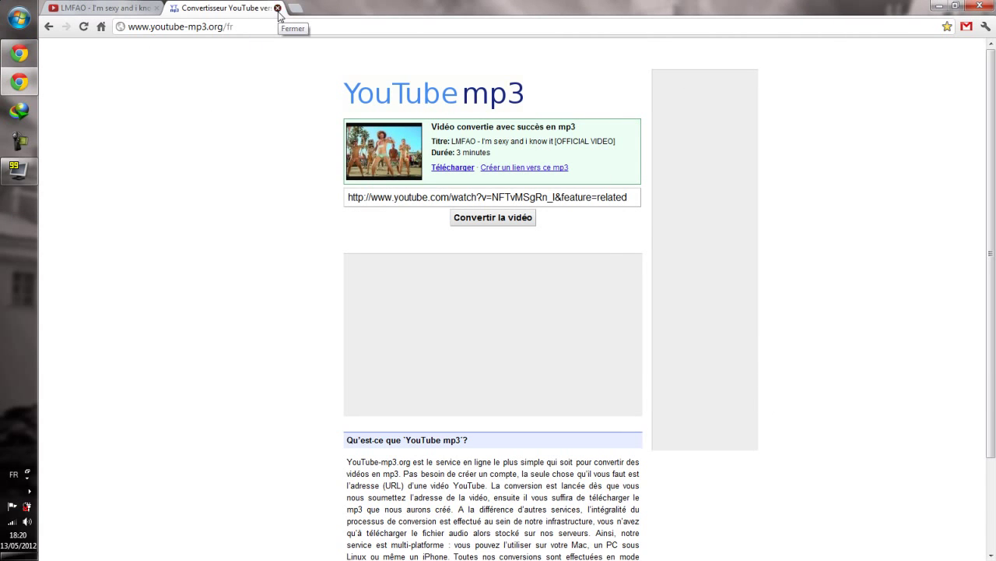
left_click(278, 9)
left_click(106, 150)
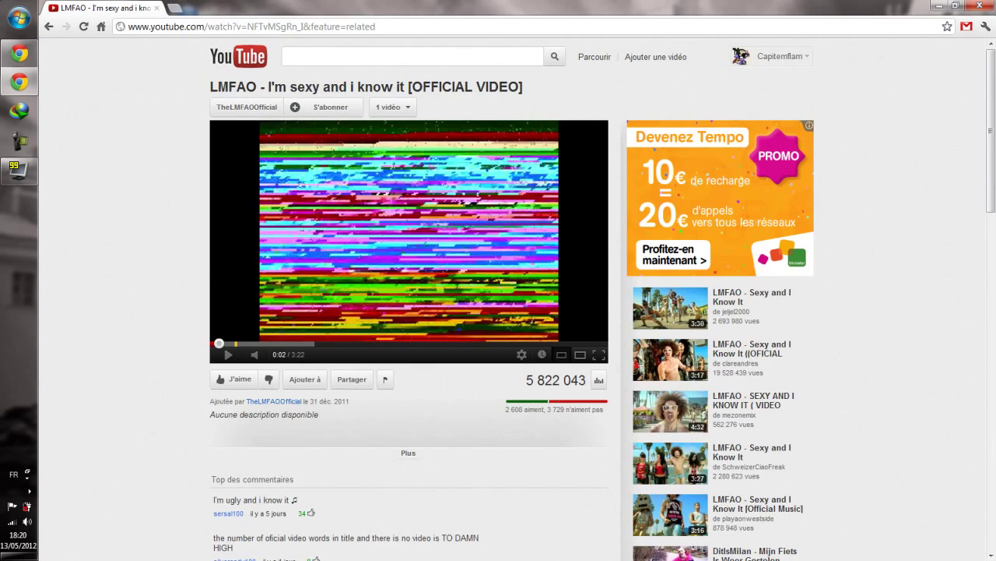
left_click(941, 7)
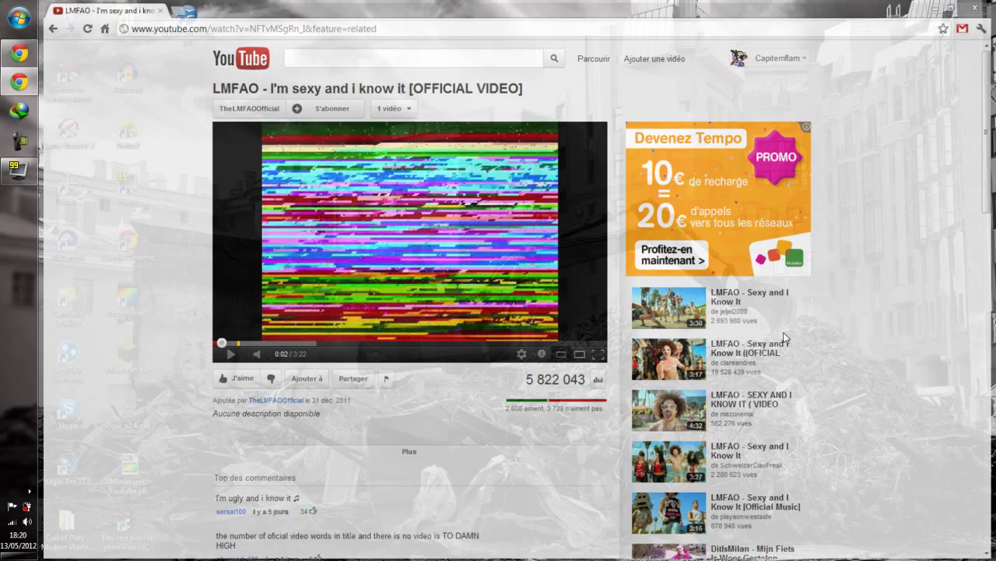